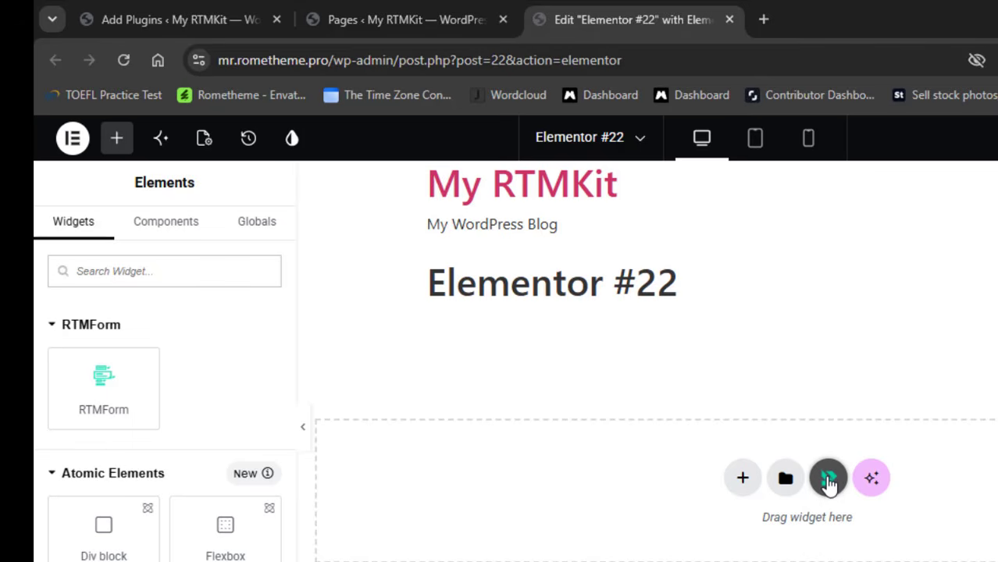
# - Import the Blog List wireframe from the RomethemeKit template library into the page
pyautogui.click(828, 479)
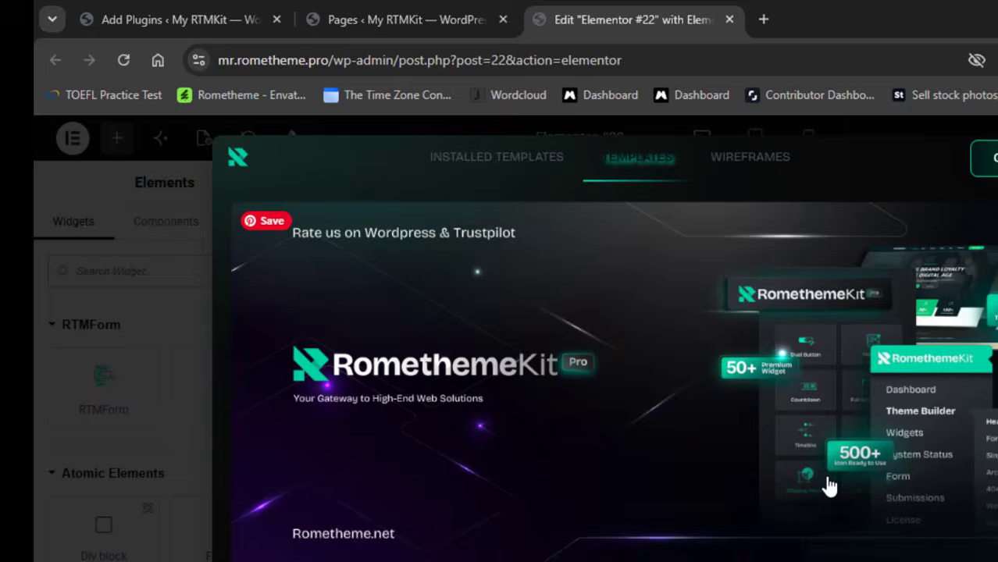
pyautogui.click(749, 161)
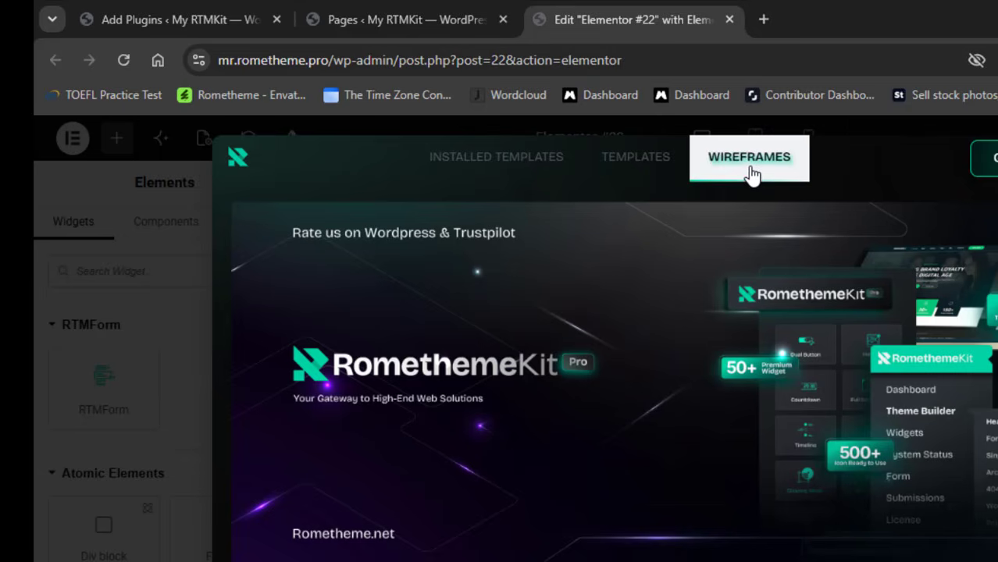
pyautogui.scroll(-3, 614, 372)
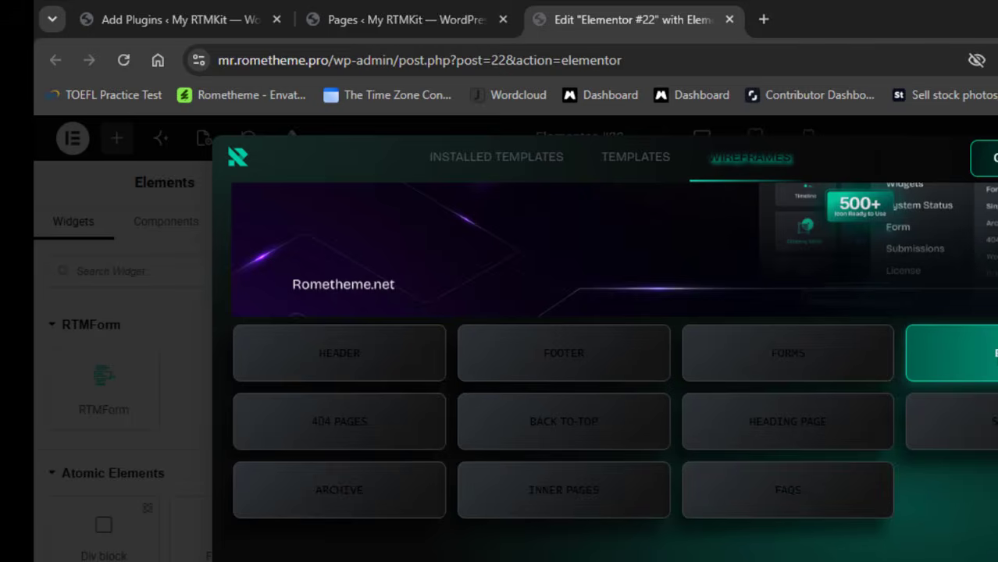
pyautogui.click(987, 354)
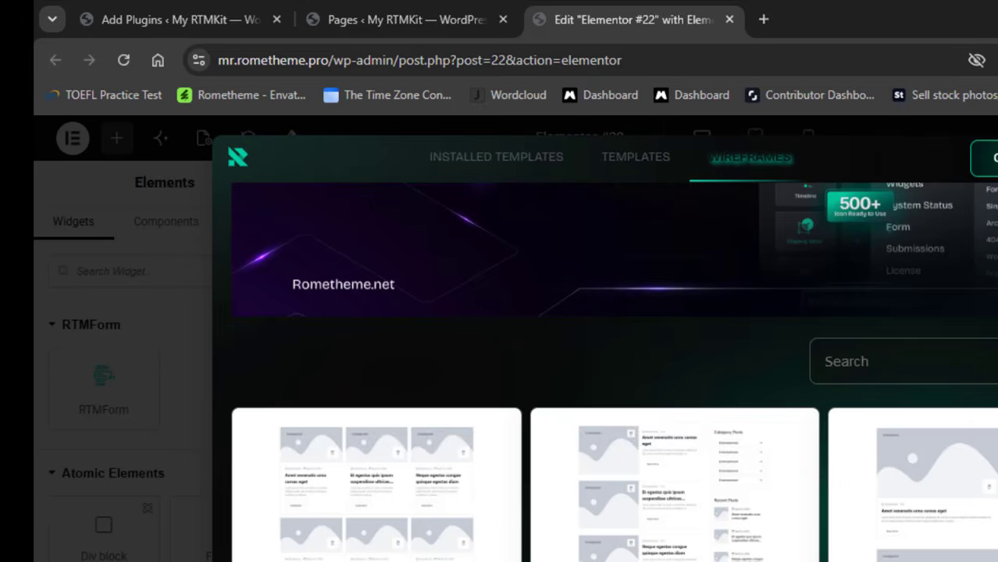
pyautogui.scroll(-5, 667, 462)
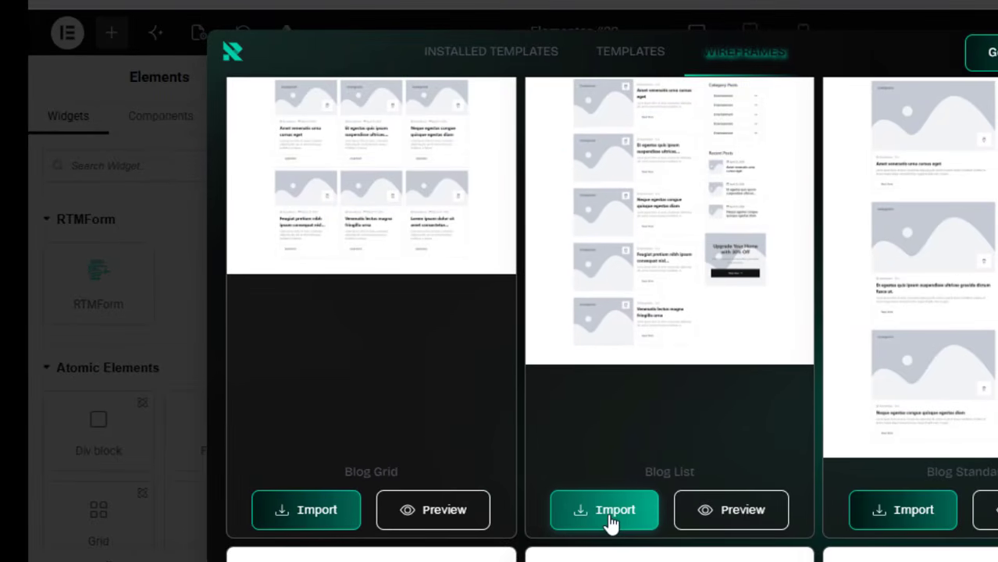
pyautogui.click(610, 515)
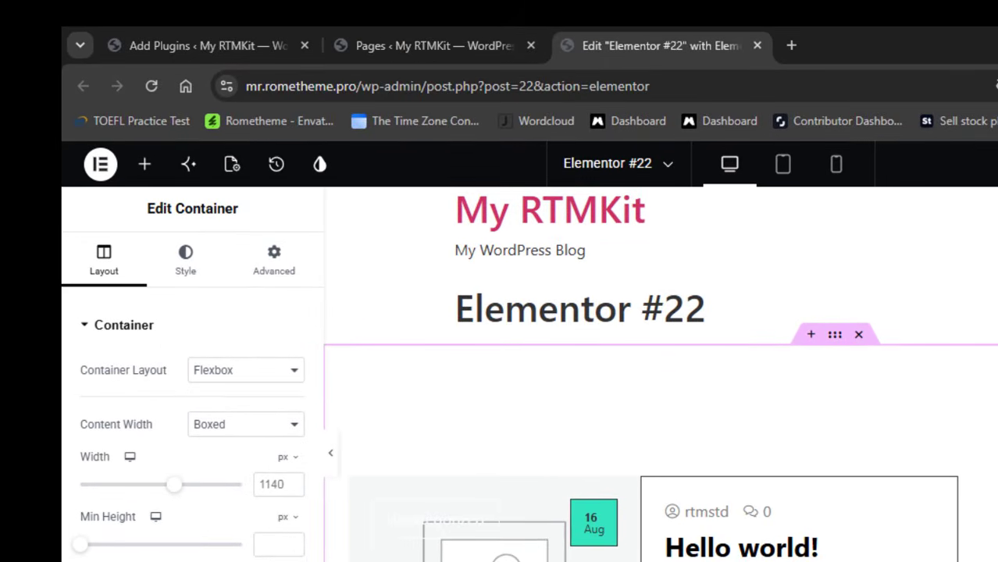
# - Look over the imported blog list from its first post to the last
pyautogui.scroll(-2, 661, 375)
pyautogui.scroll(-3, 661, 374)
pyautogui.scroll(2, 661, 375)
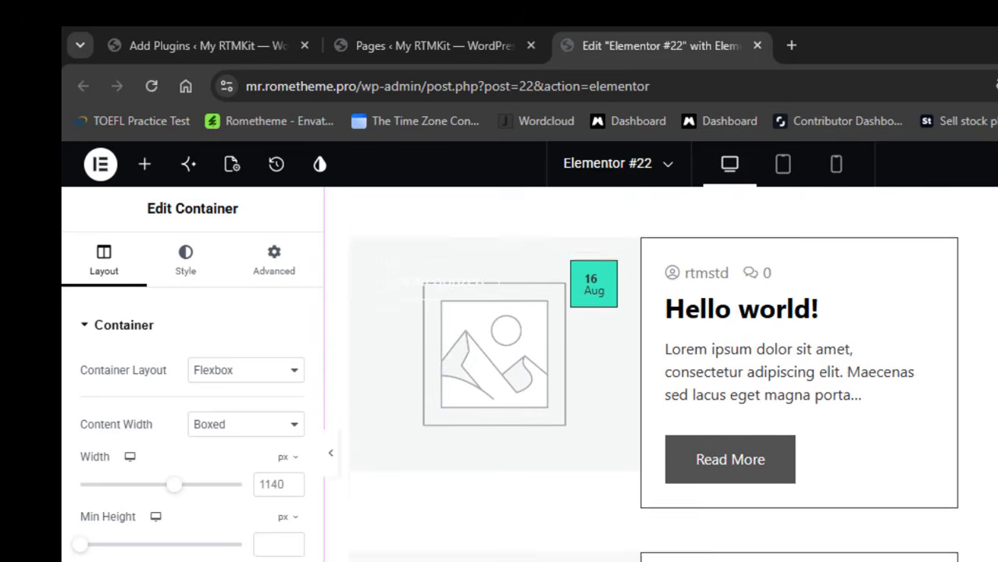
pyautogui.scroll(3, 660, 375)
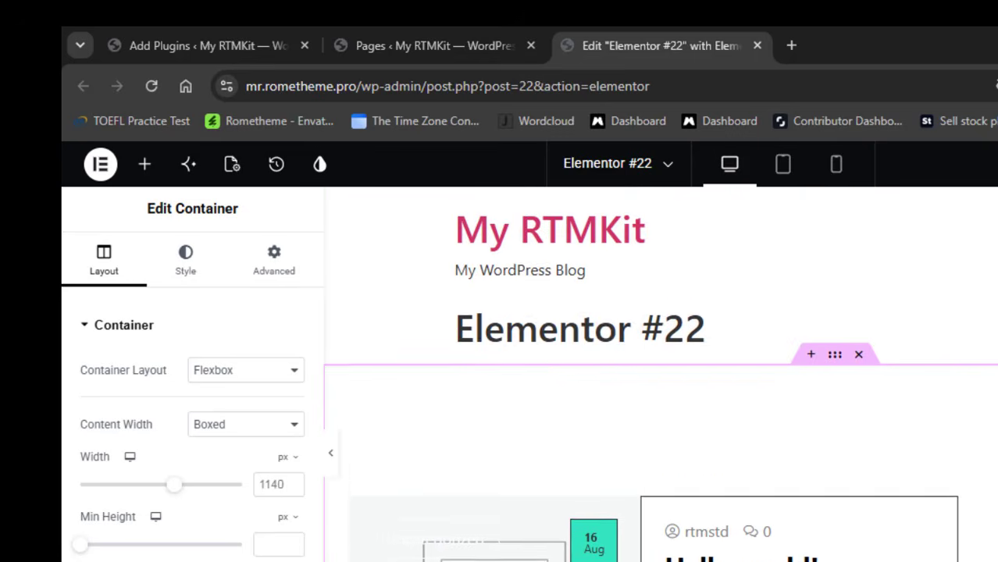
pyautogui.scroll(-8, 661, 374)
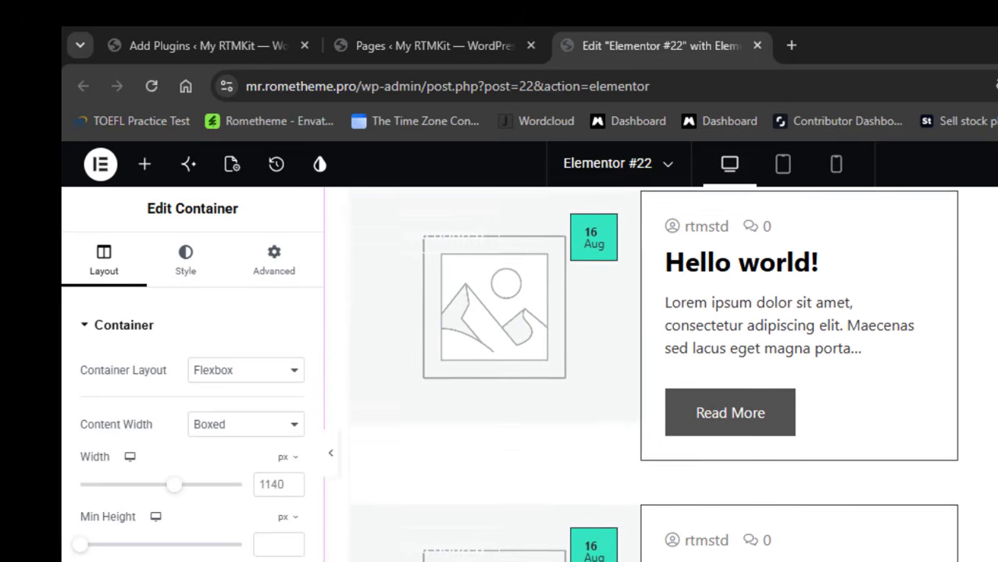
pyautogui.scroll(-6, 661, 374)
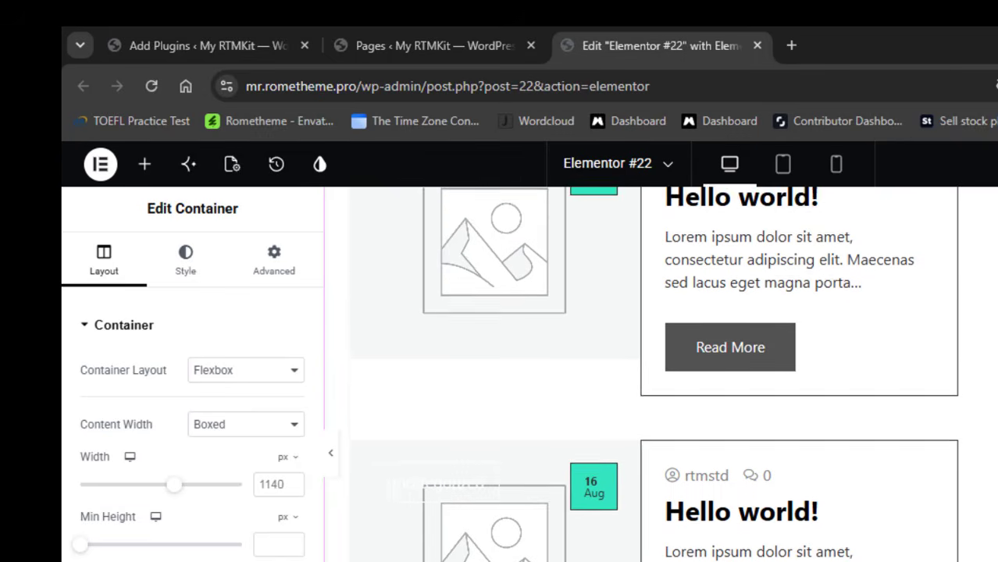
pyautogui.scroll(-7, 661, 375)
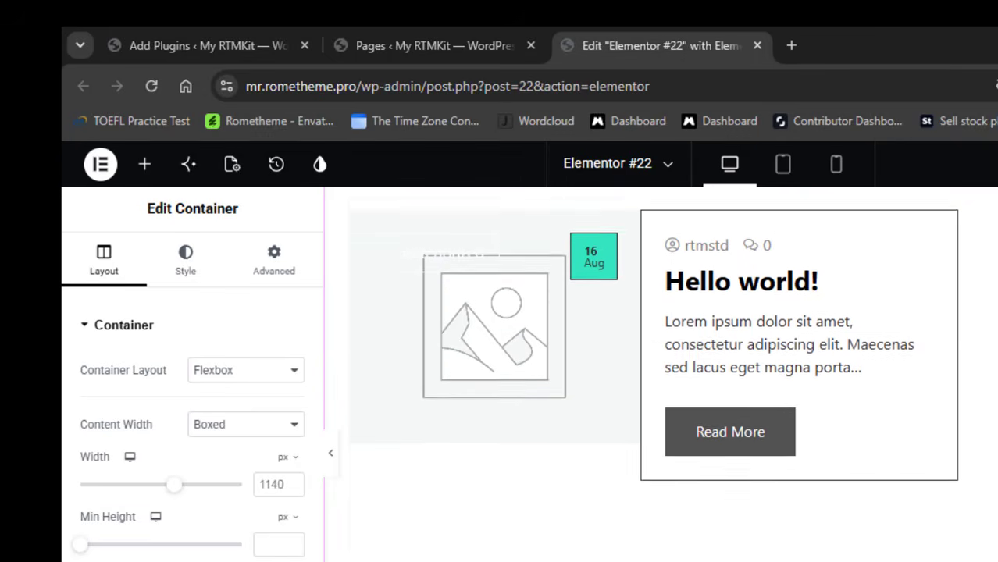
pyautogui.scroll(5, 660, 375)
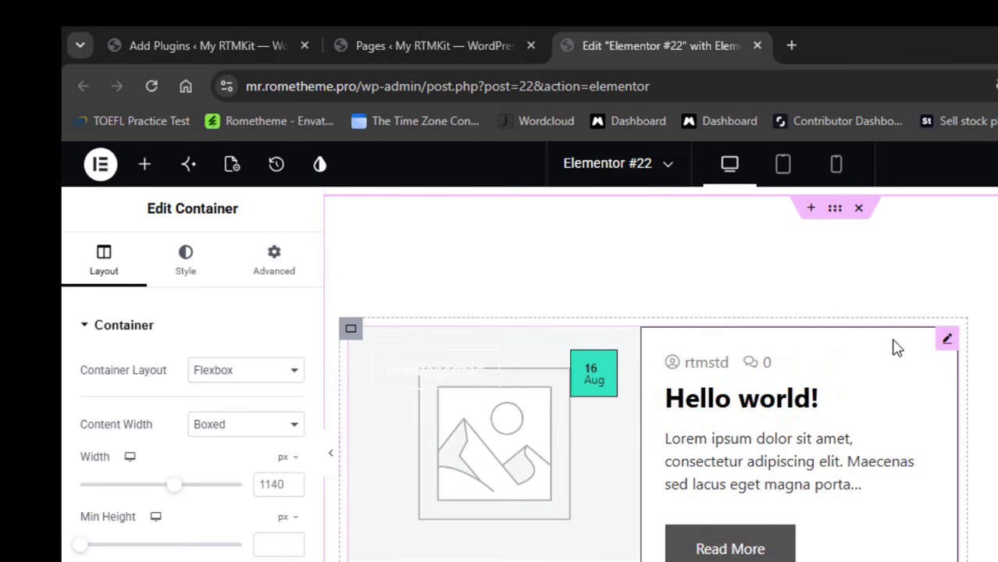
# - Open the post block for editing and set its item spacing to 0 px
pyautogui.click(947, 342)
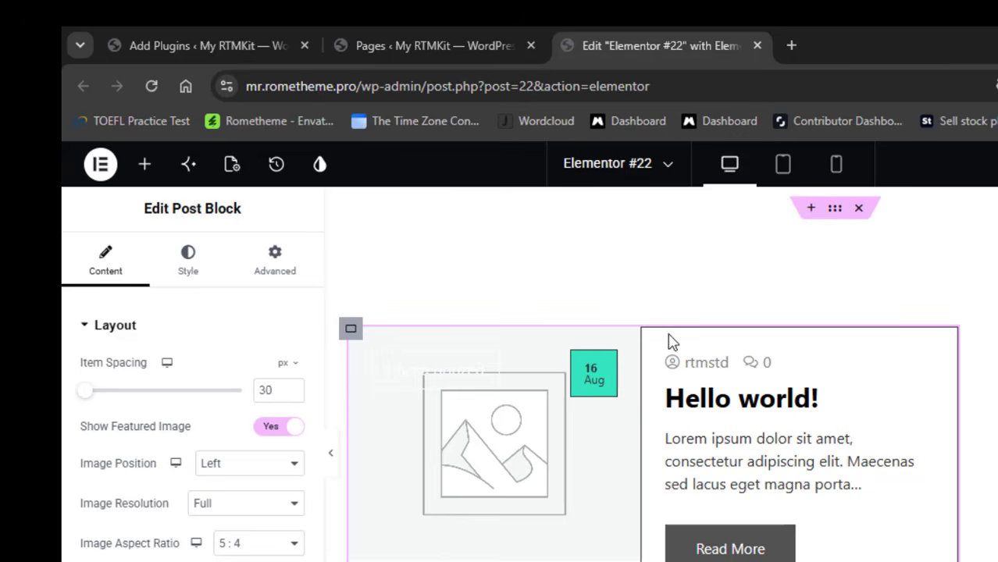
pyautogui.moveTo(82, 400)
pyautogui.mouseDown()
pyautogui.moveTo(92, 399)
pyautogui.moveTo(75, 400)
pyautogui.mouseUp()
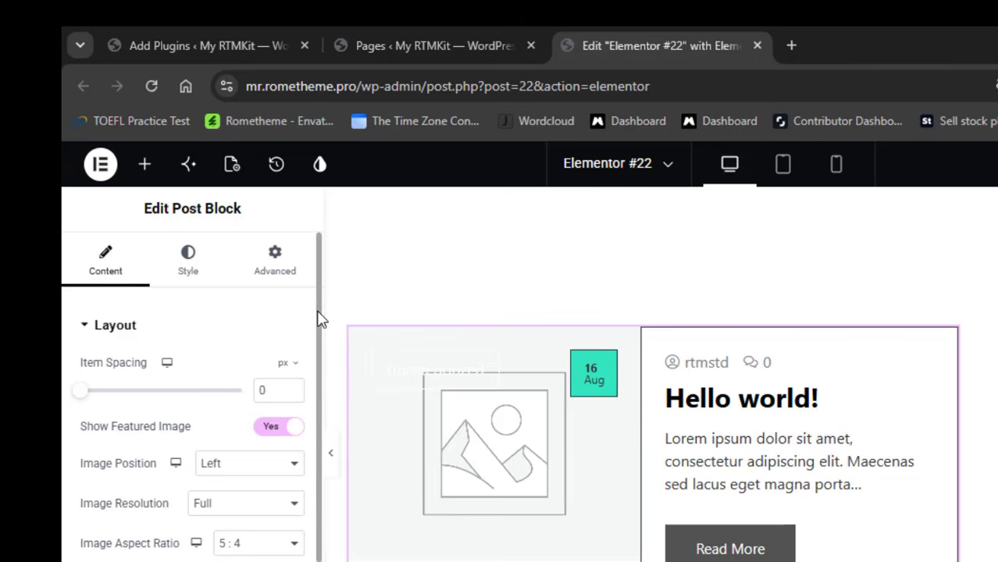
# - Hide the post block's featured image and show it again
pyautogui.moveTo(319, 319); pyautogui.dragTo(318, 379)
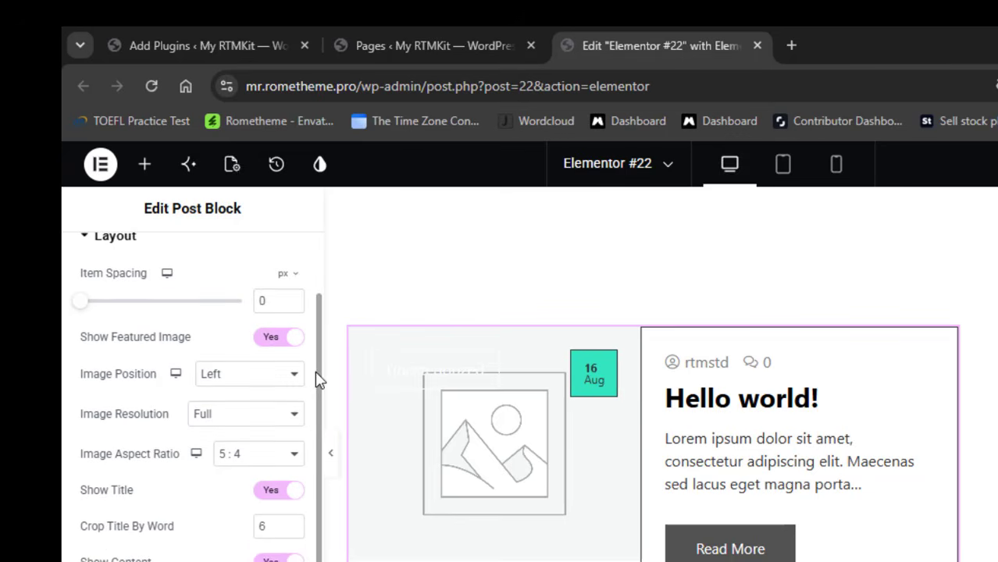
pyautogui.click(272, 342)
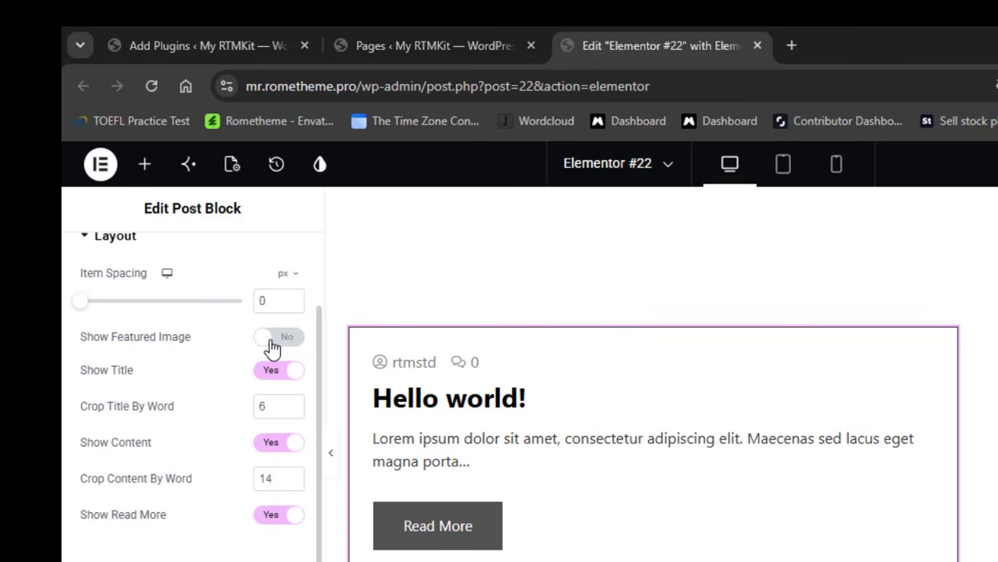
pyautogui.click(282, 345)
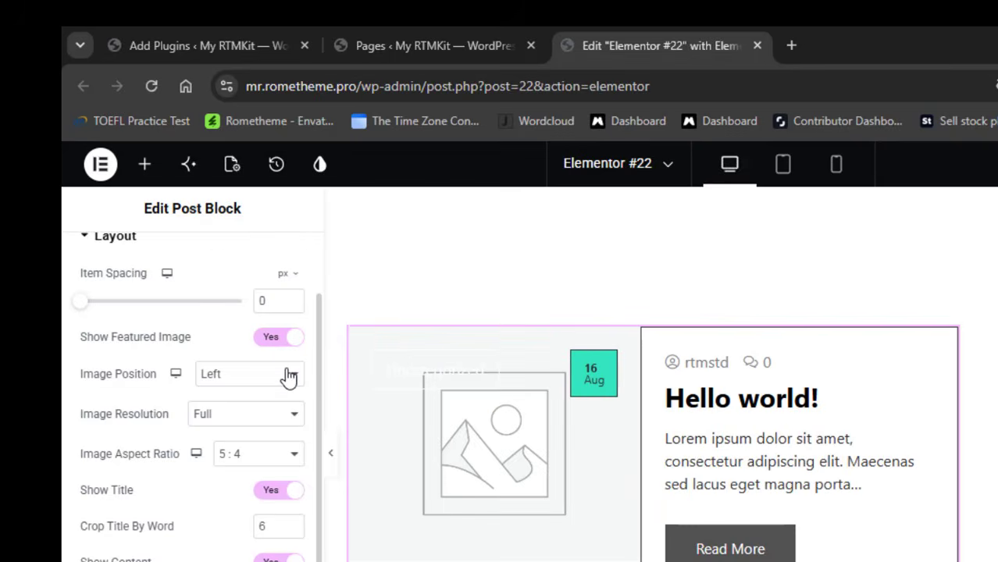
# - Try the Top image position on the post block, and settle on Right
pyautogui.click(285, 375)
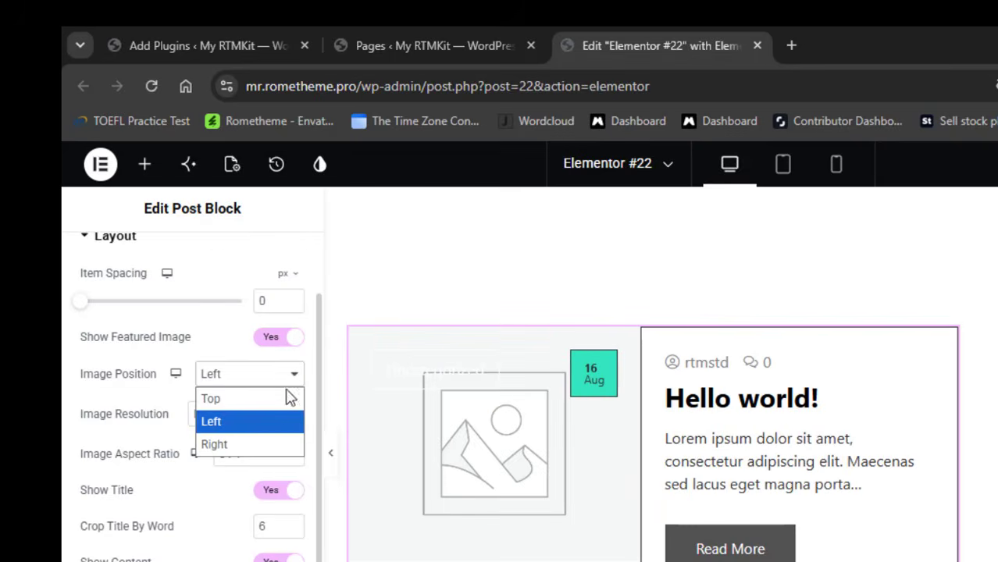
pyautogui.click(281, 444)
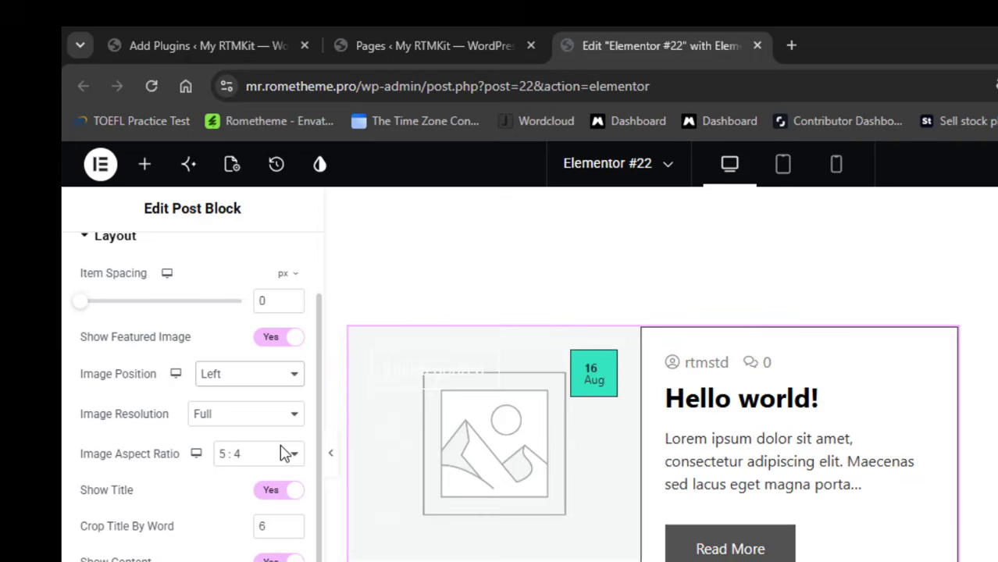
pyautogui.click(282, 374)
pyautogui.click(282, 397)
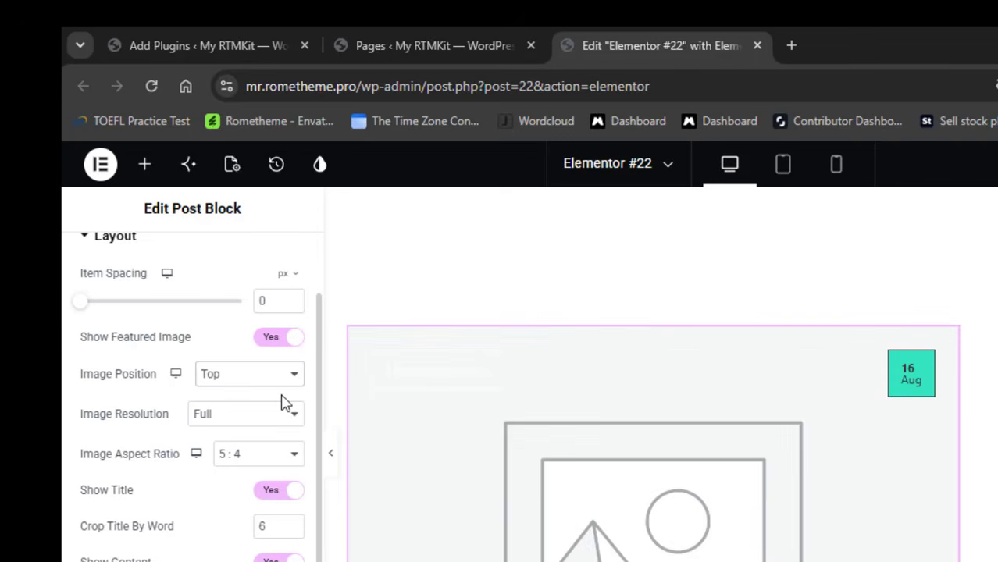
pyautogui.click(285, 375)
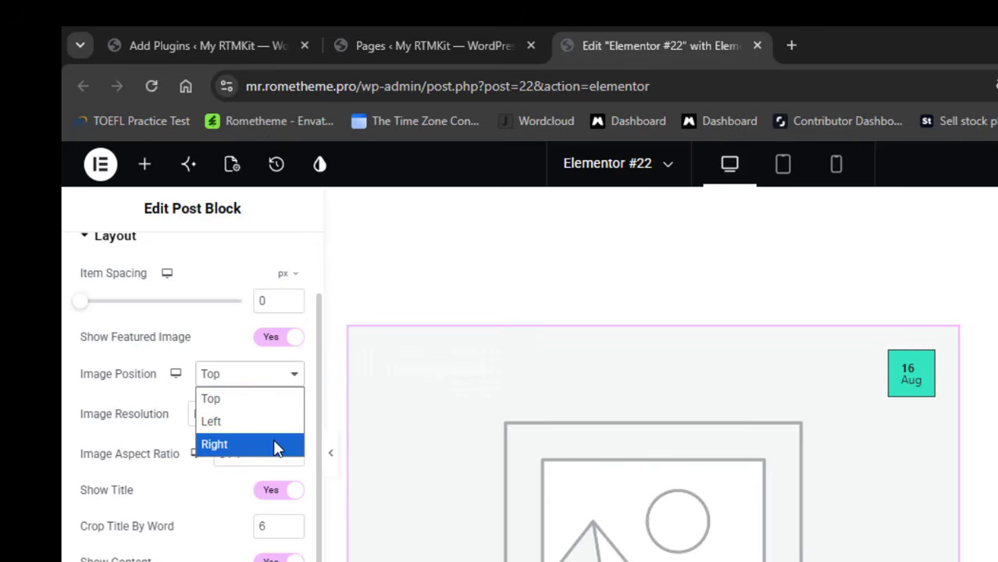
pyautogui.click(274, 443)
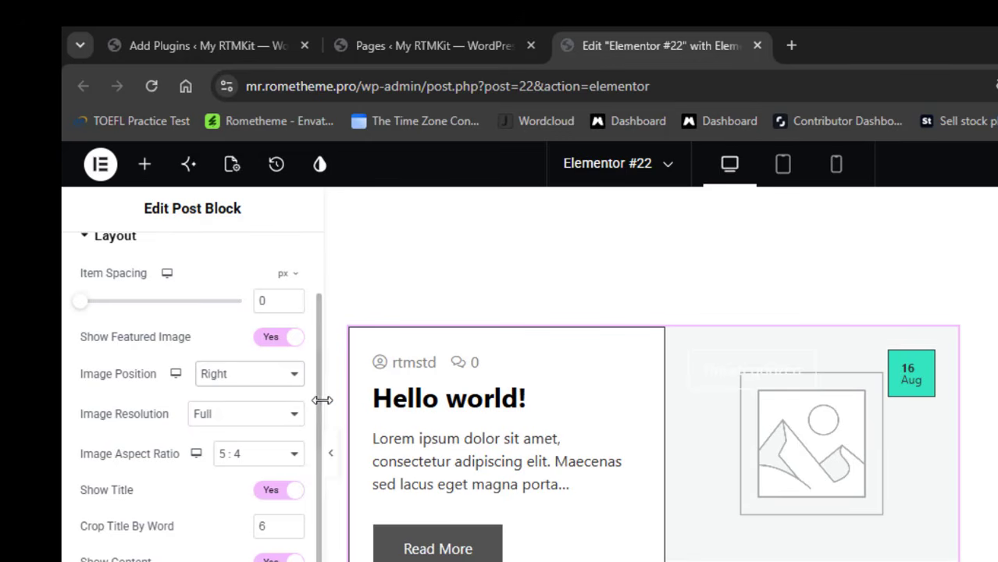
# - Examine the aspect ratio options for the post block's image without choosing a different one
pyautogui.moveTo(319, 405); pyautogui.dragTo(319, 451)
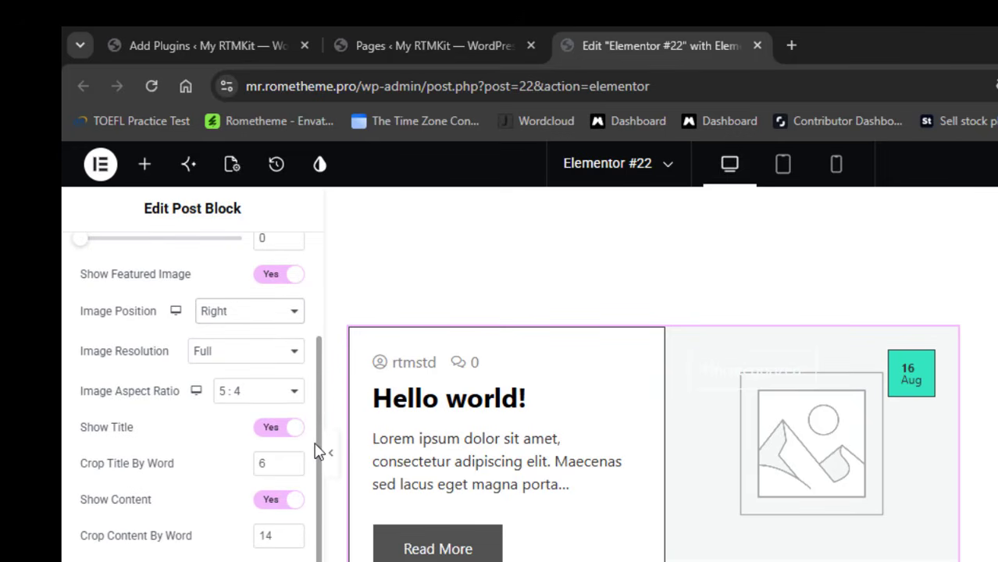
pyautogui.click(287, 395)
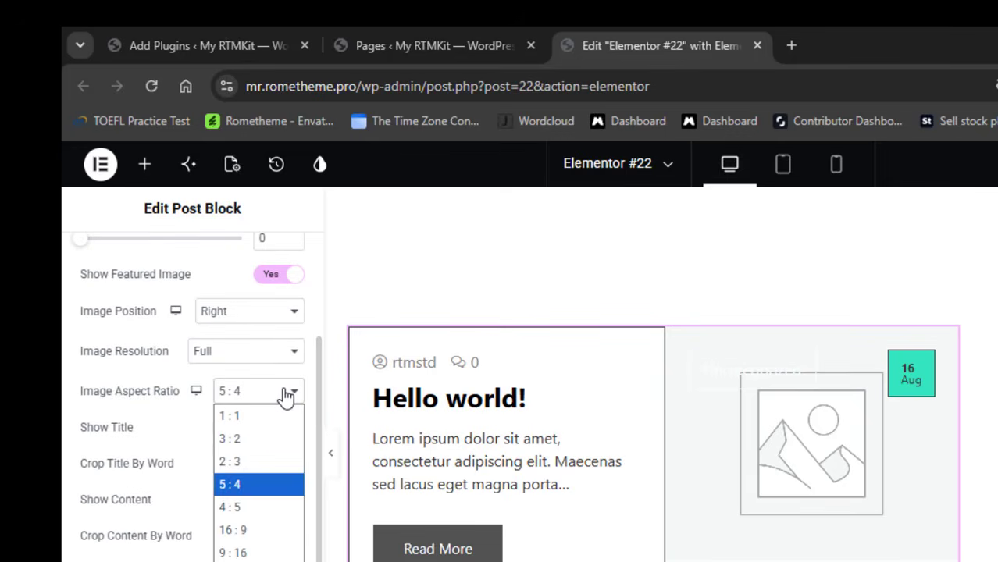
pyautogui.click(285, 394)
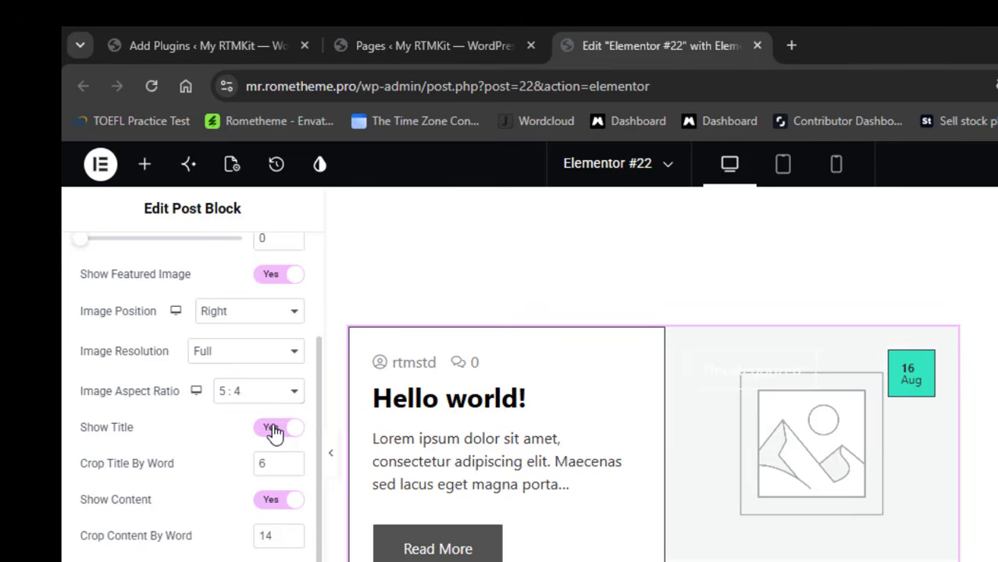
# - Switch the post block's title and content off and back on in turn
pyautogui.click(275, 430)
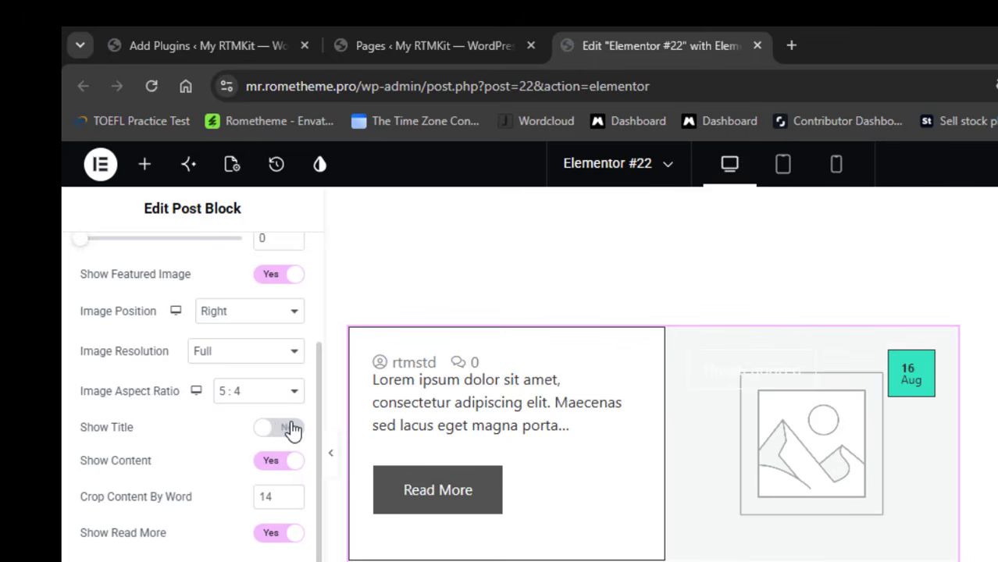
pyautogui.click(291, 429)
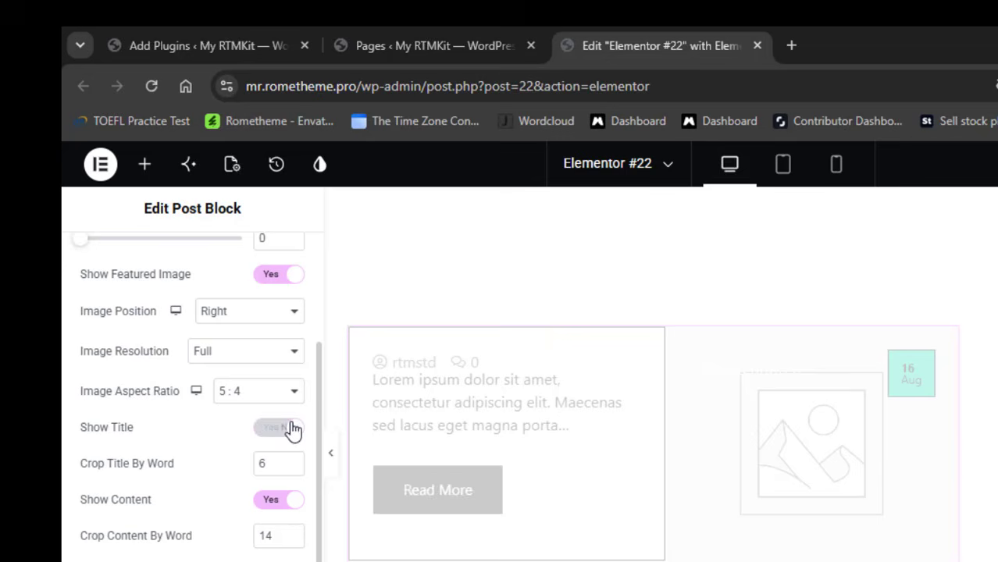
pyautogui.click(278, 505)
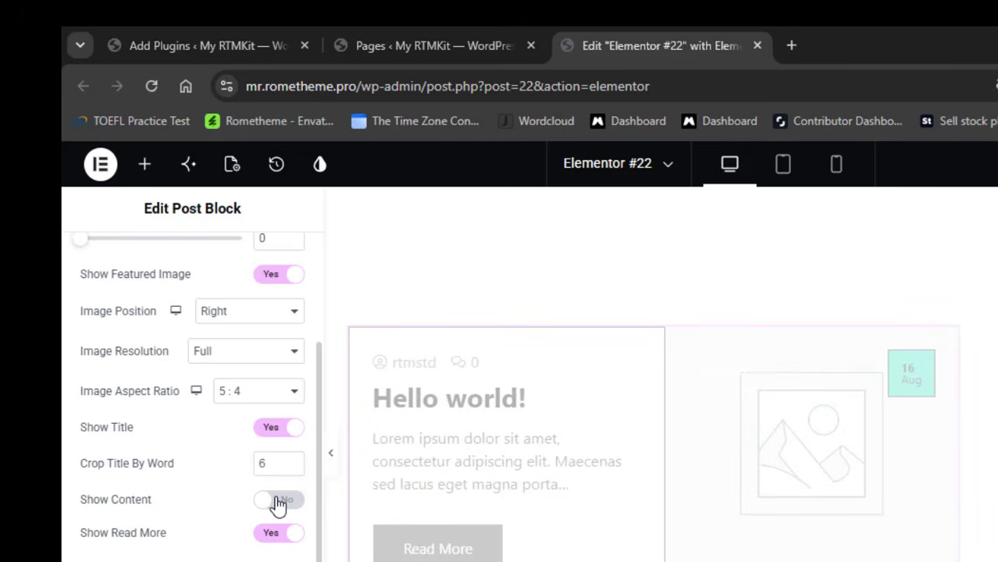
pyautogui.click(278, 504)
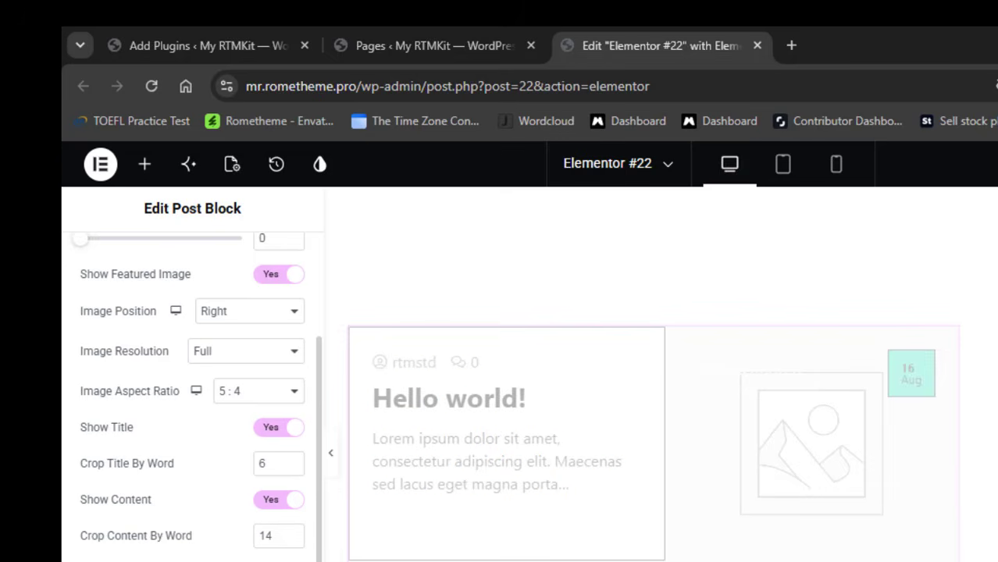
# - Examine the post block's query settings, including the options for selecting posts and ordering them
pyautogui.scroll(-2, 318, 542)
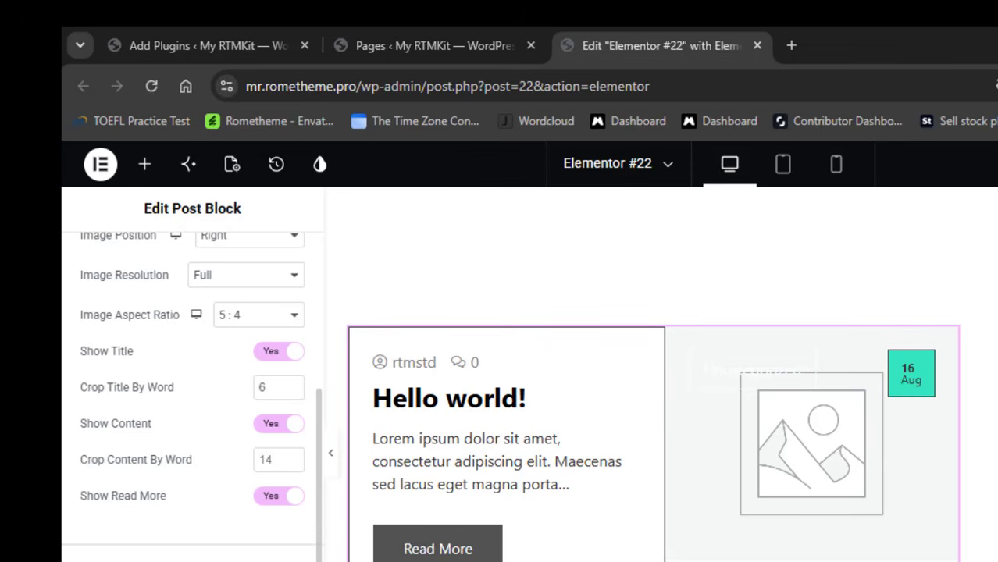
pyautogui.click(156, 561)
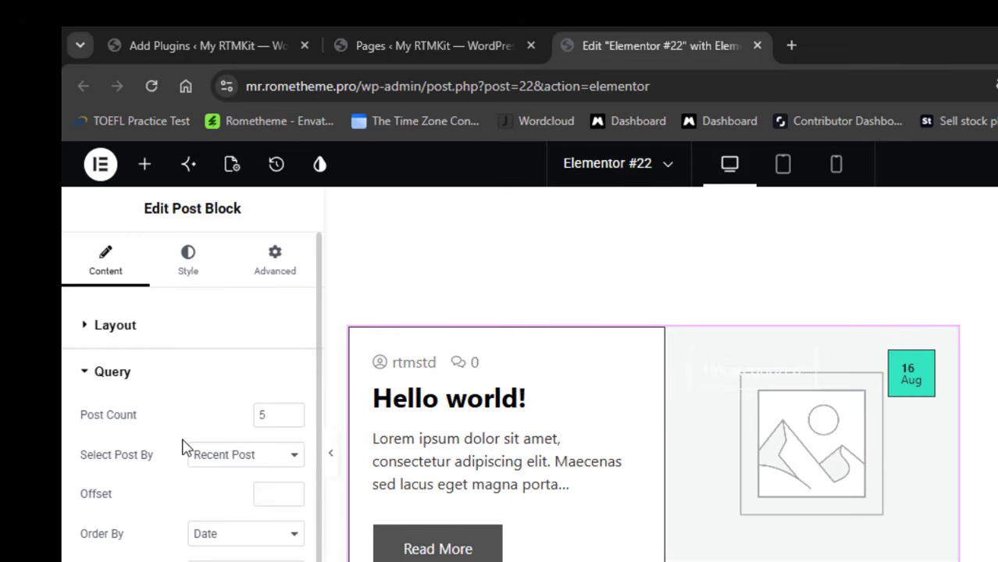
pyautogui.click(284, 457)
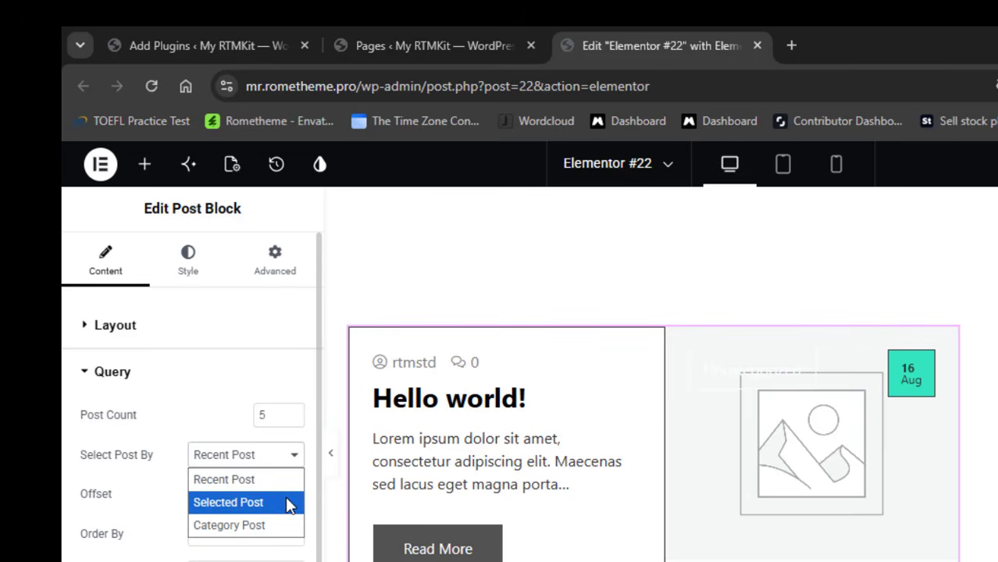
pyautogui.click(219, 423)
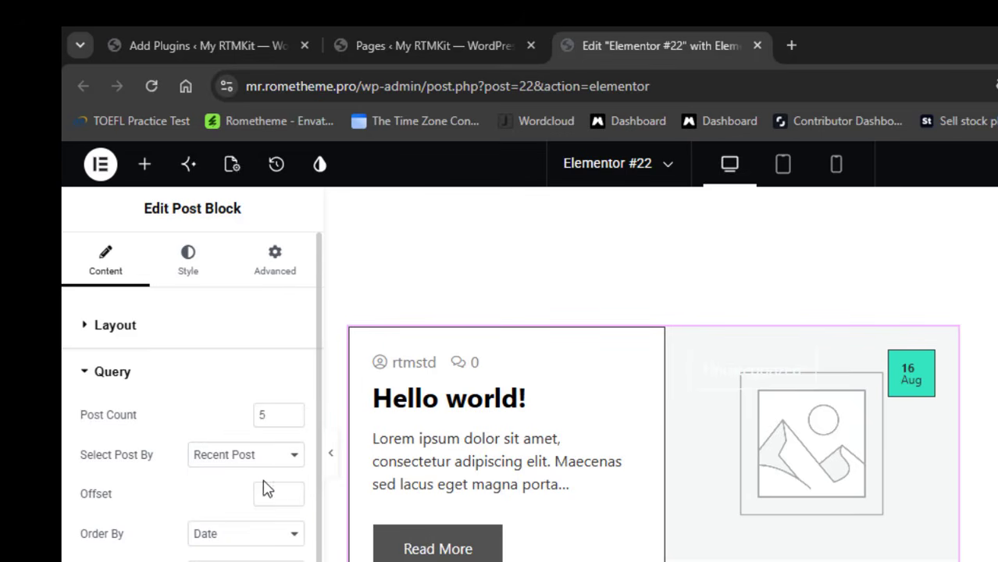
pyautogui.click(290, 536)
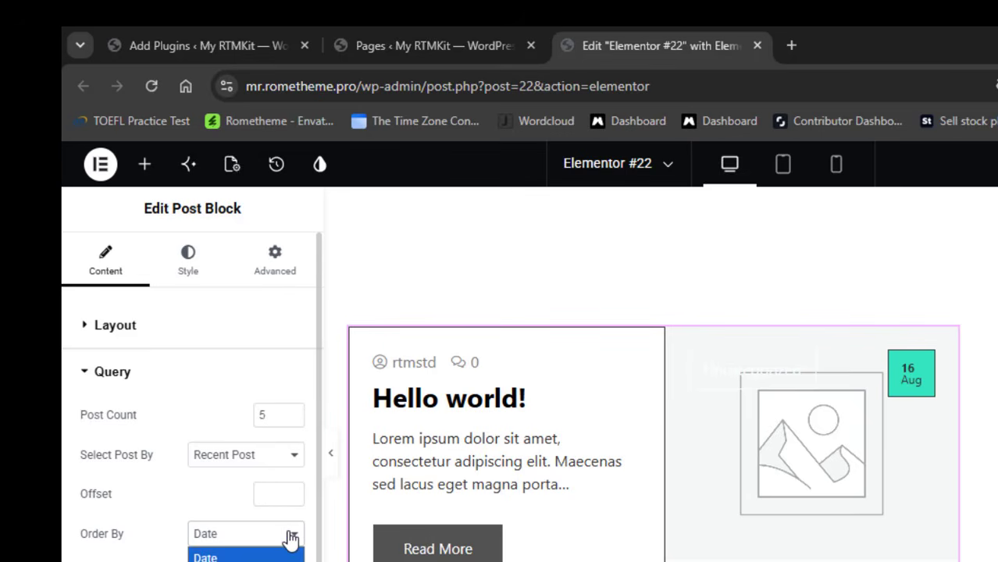
pyautogui.click(218, 512)
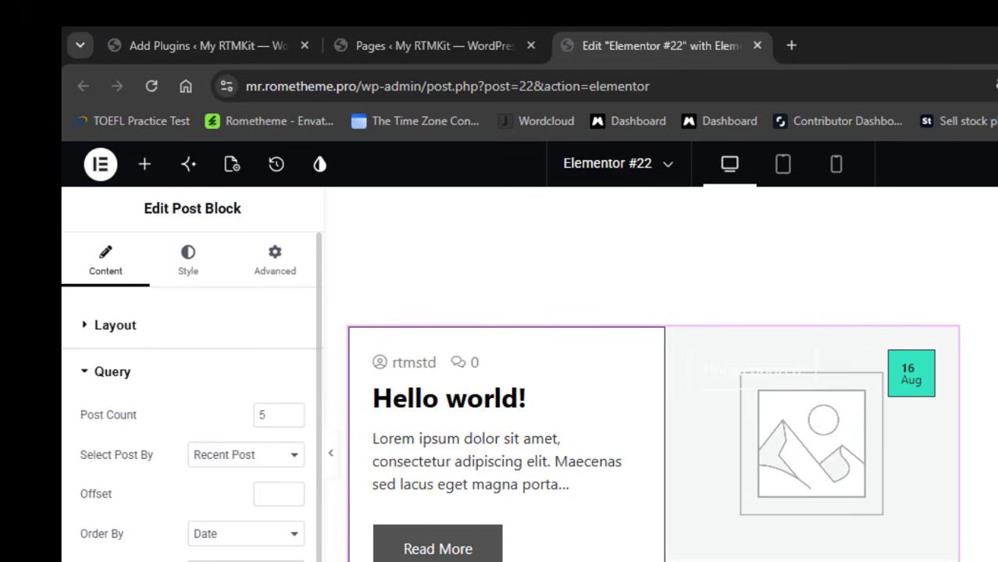
# - Turn off the floating date, floating category and meta data in the post block's Meta Data settings
pyautogui.click(180, 561)
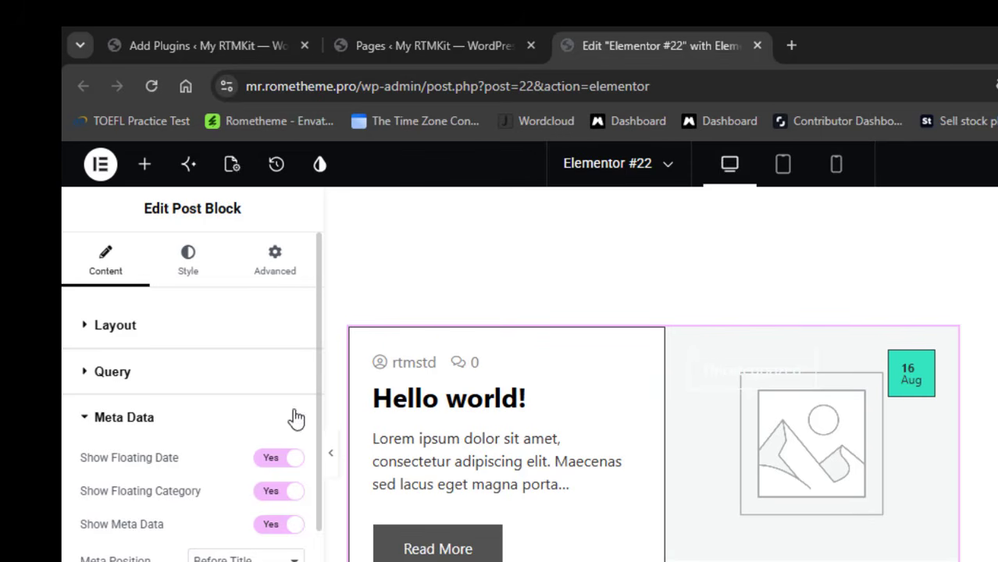
pyautogui.scroll(-3, 322, 394)
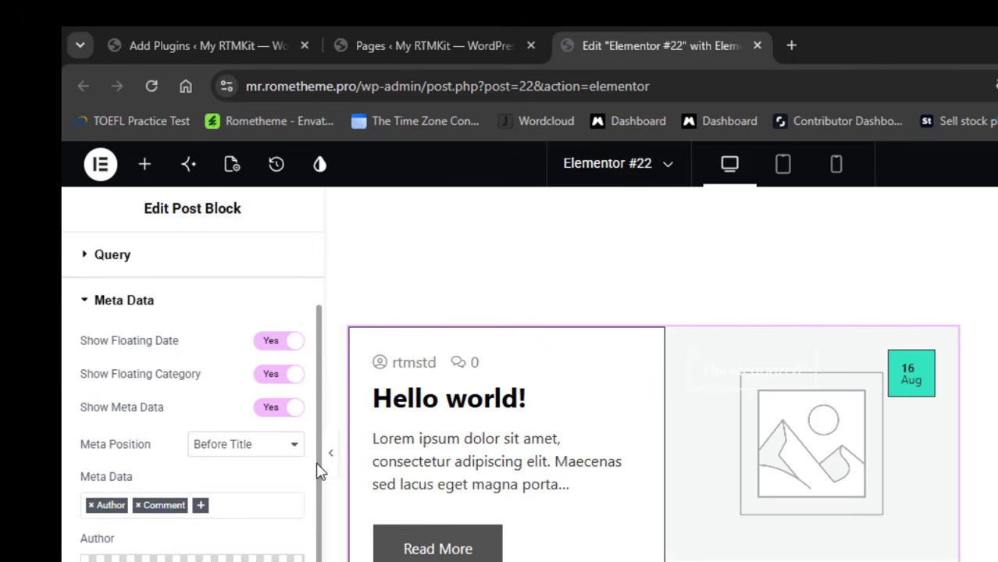
pyautogui.click(270, 348)
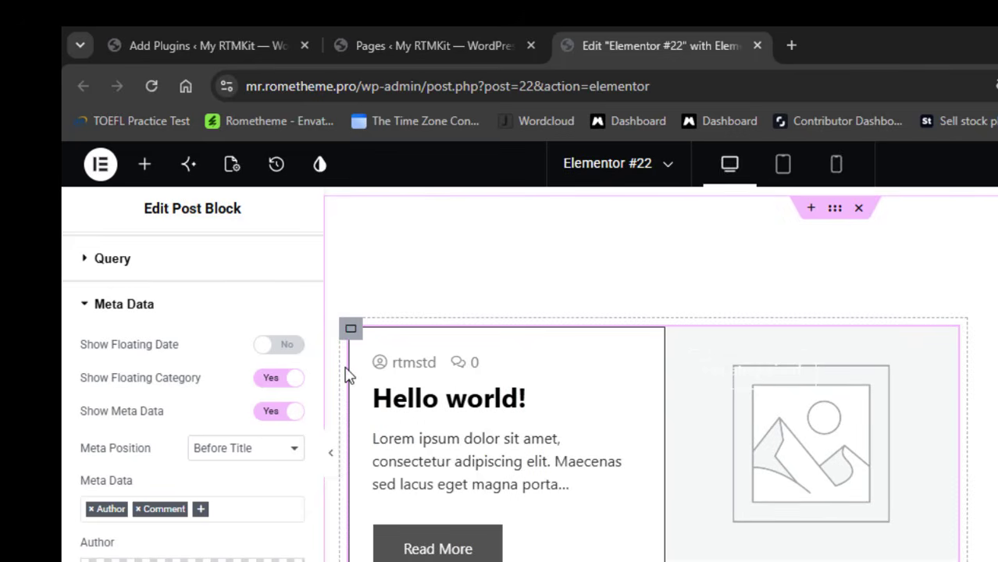
pyautogui.click(275, 379)
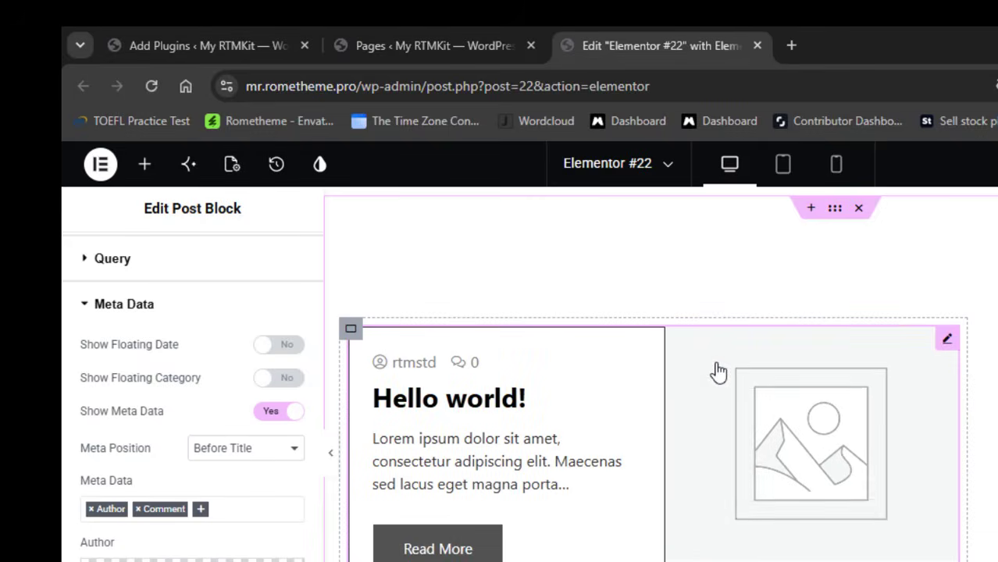
pyautogui.click(270, 414)
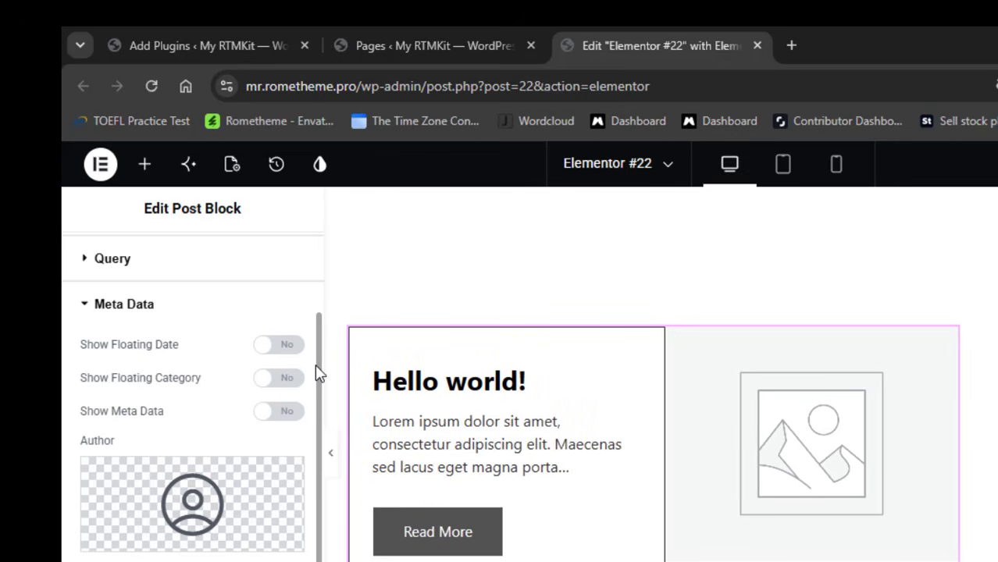
# - Set the post block's Read More button animation to Filled Slide Down and add a right-arrow icon after the label
pyautogui.scroll(-2, 318, 373)
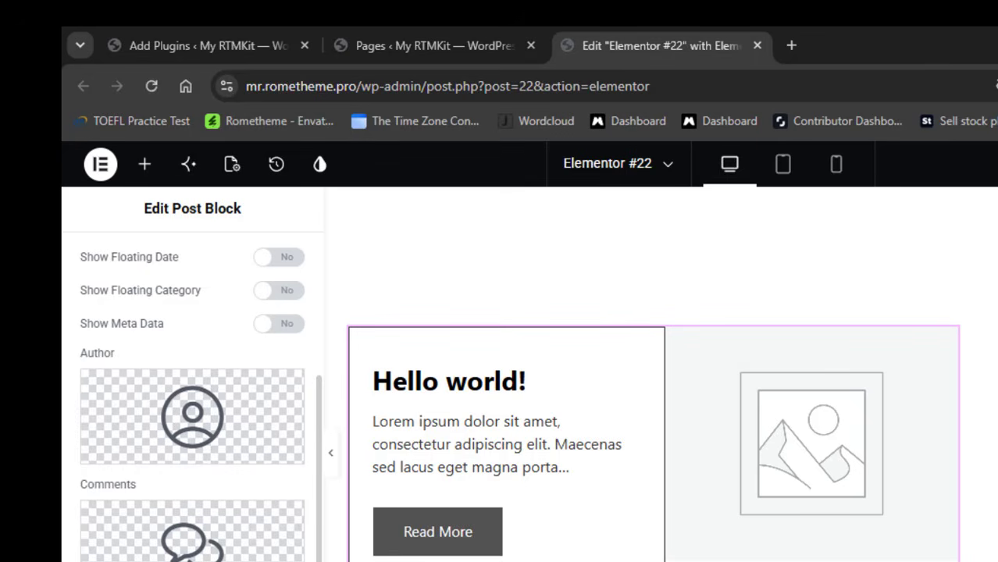
pyautogui.click(137, 561)
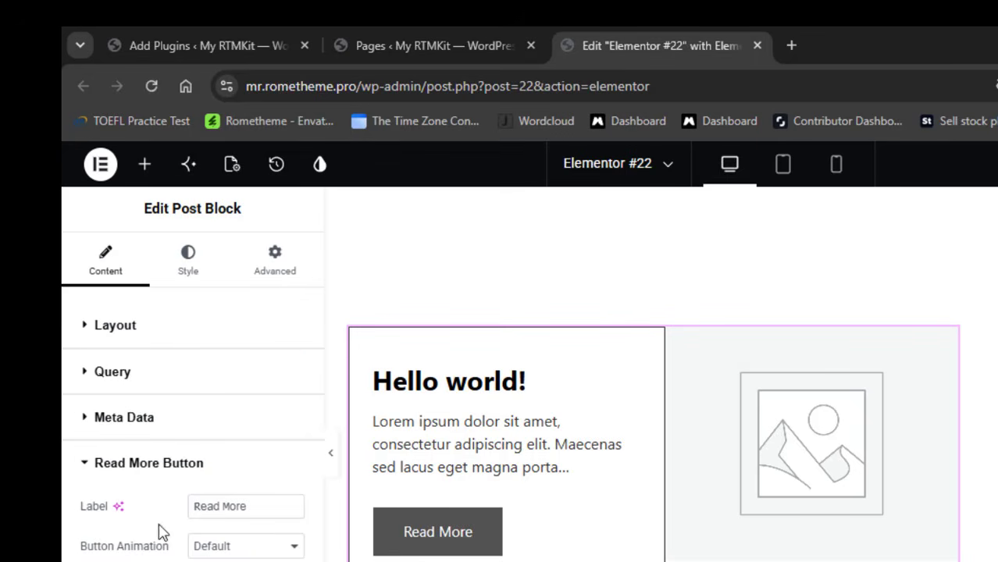
pyautogui.moveTo(246, 504); pyautogui.dragTo(191, 505)
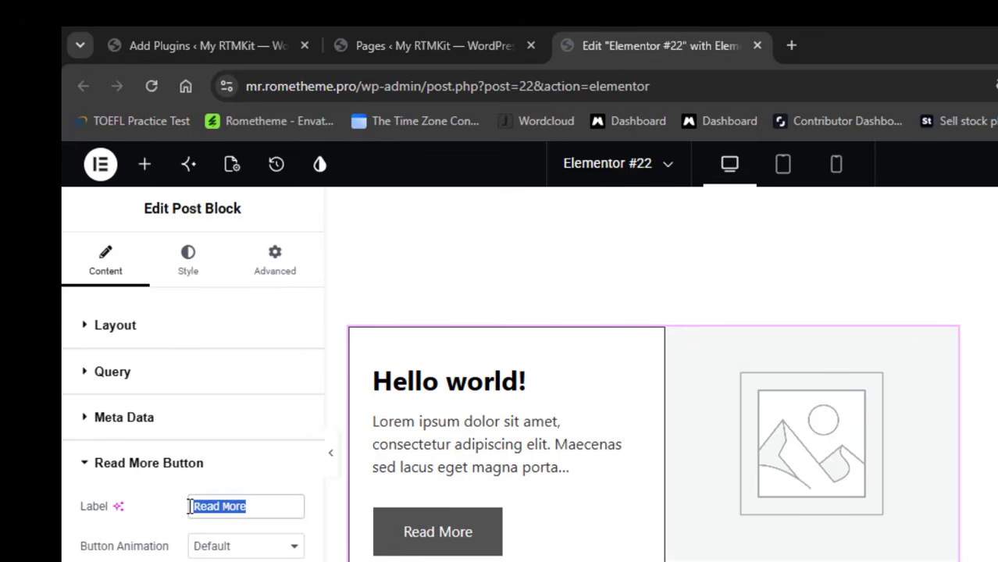
pyautogui.click(290, 546)
pyautogui.click(245, 561)
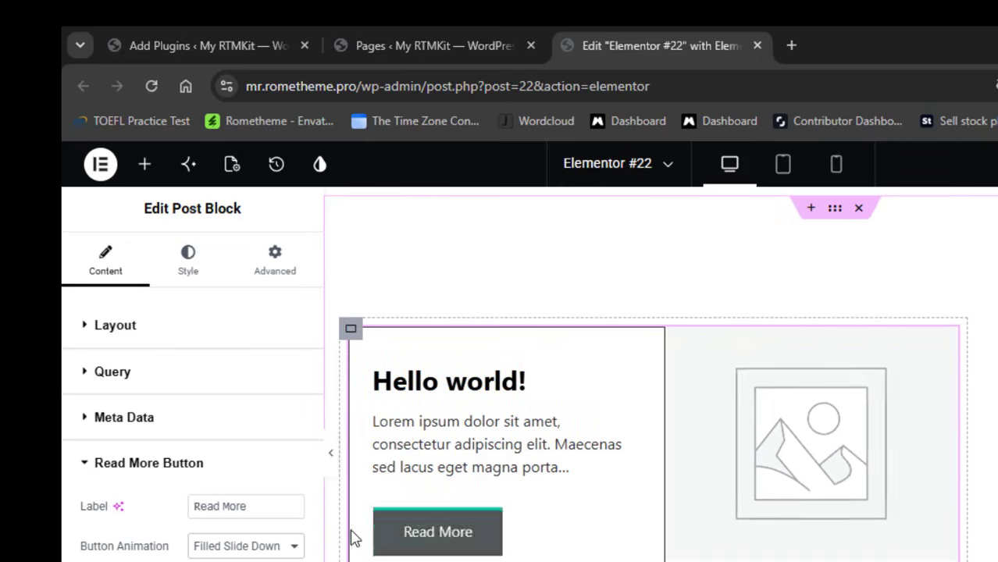
pyautogui.click(293, 548)
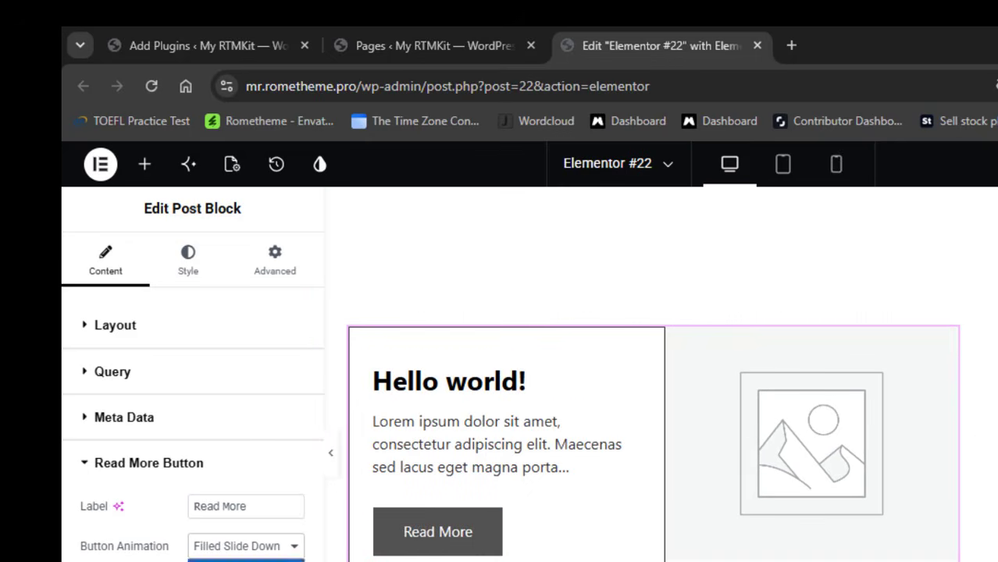
pyautogui.click(246, 560)
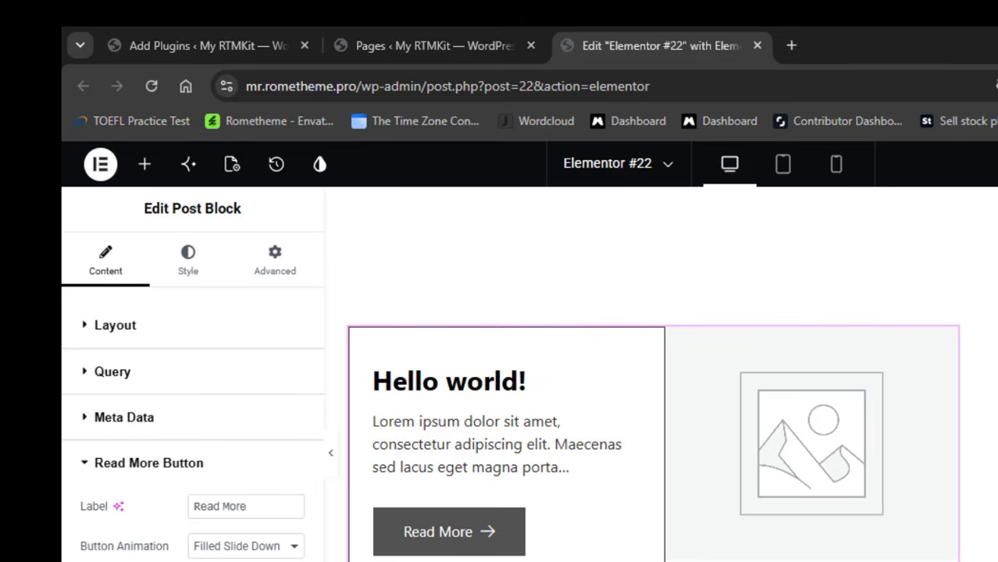
# - Select the Category Posts heading, and open the Post List widget's content settings for editing
pyautogui.click(993, 343)
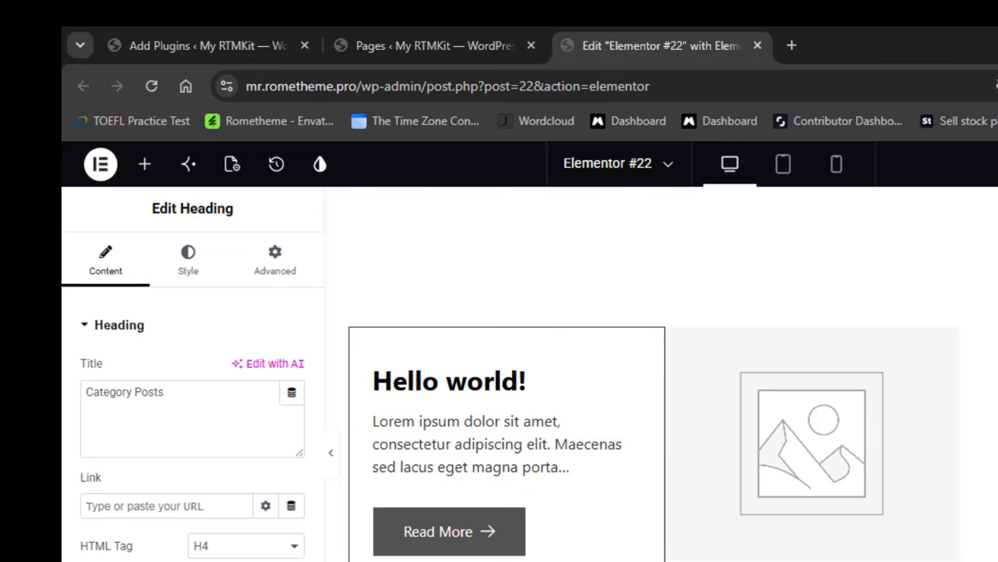
pyautogui.scroll(-5, 652, 375)
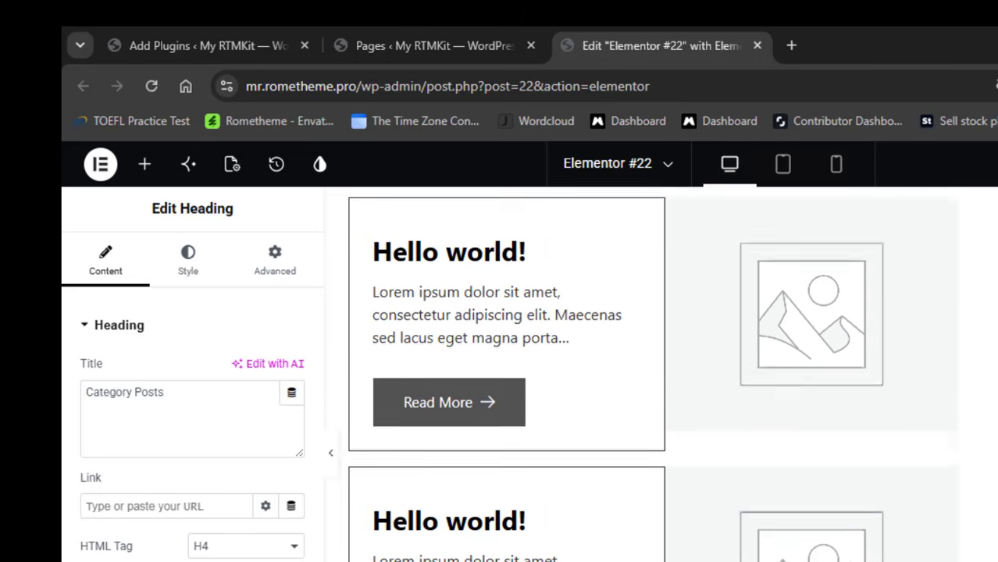
pyautogui.scroll(-4, 652, 375)
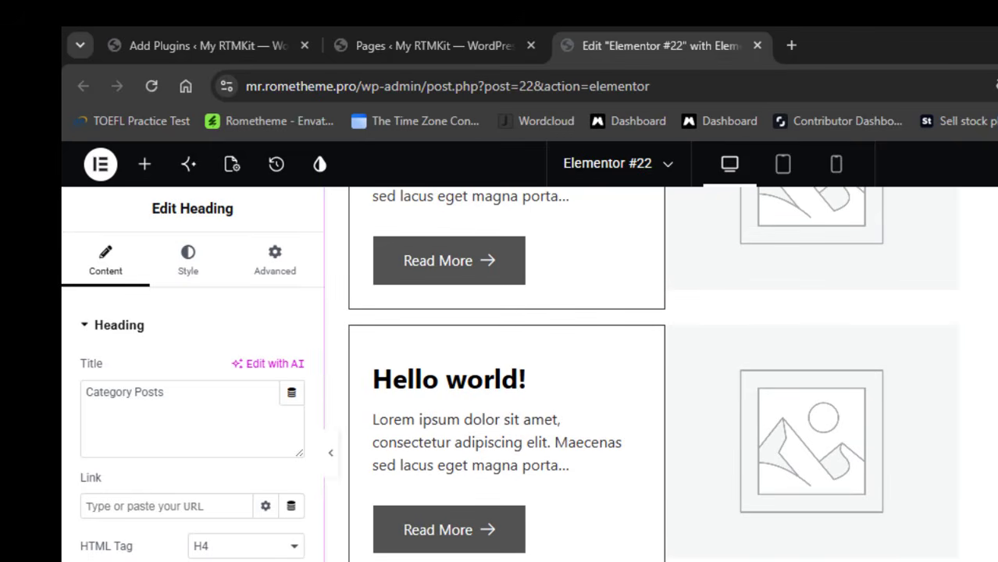
pyautogui.click(985, 375)
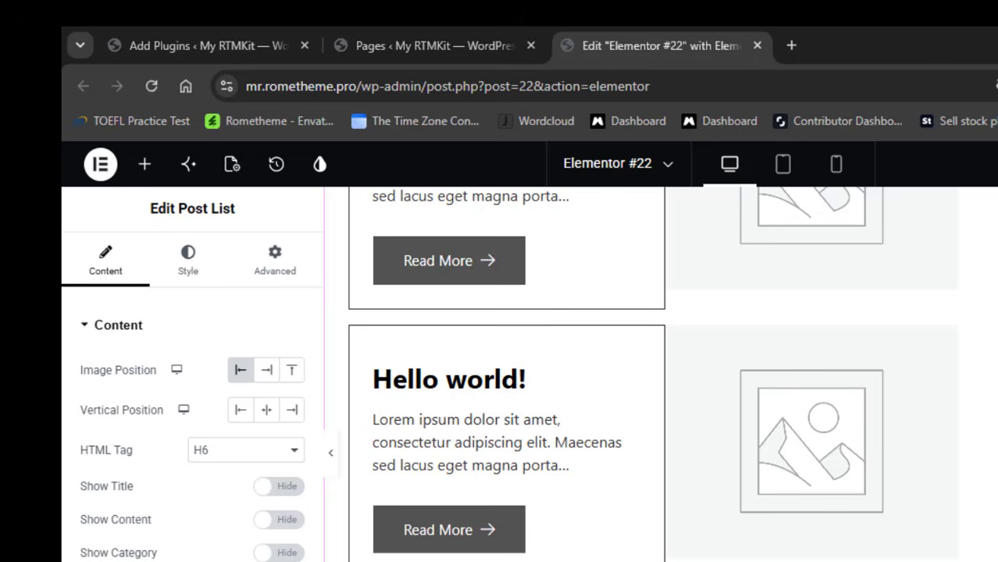